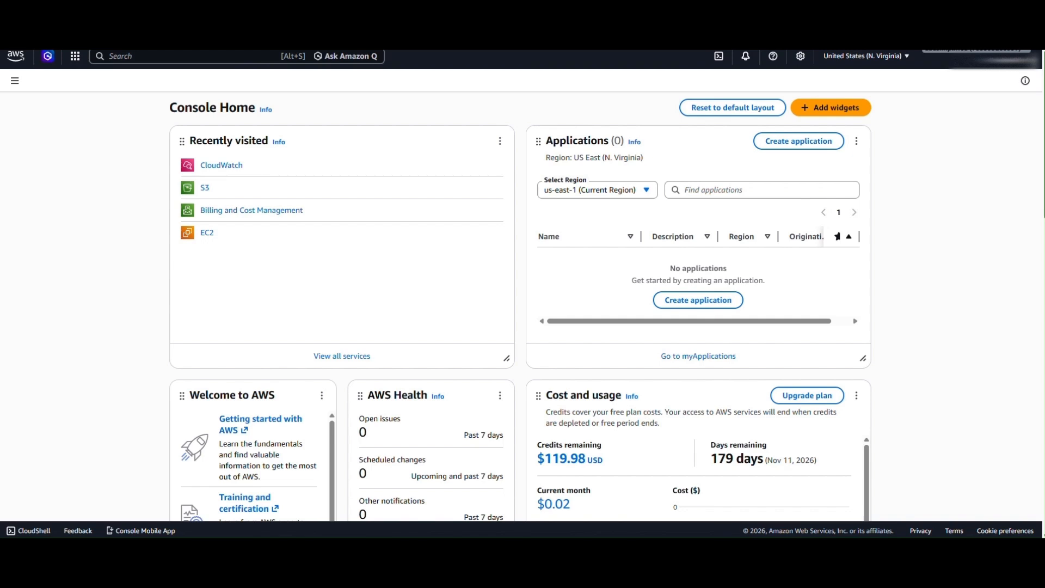
- Open Billing and Cost Management from the console search and look over its home page
{"action": "left_click", "coordinate": [129, 58]}
{"action": "type", "text": "billing"}
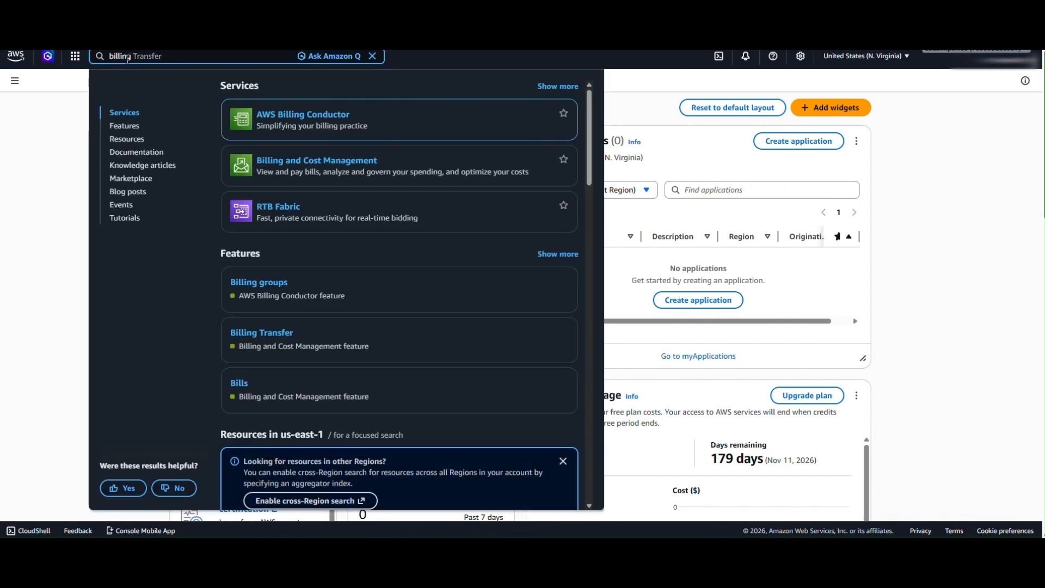
{"action": "left_click", "coordinate": [309, 168]}
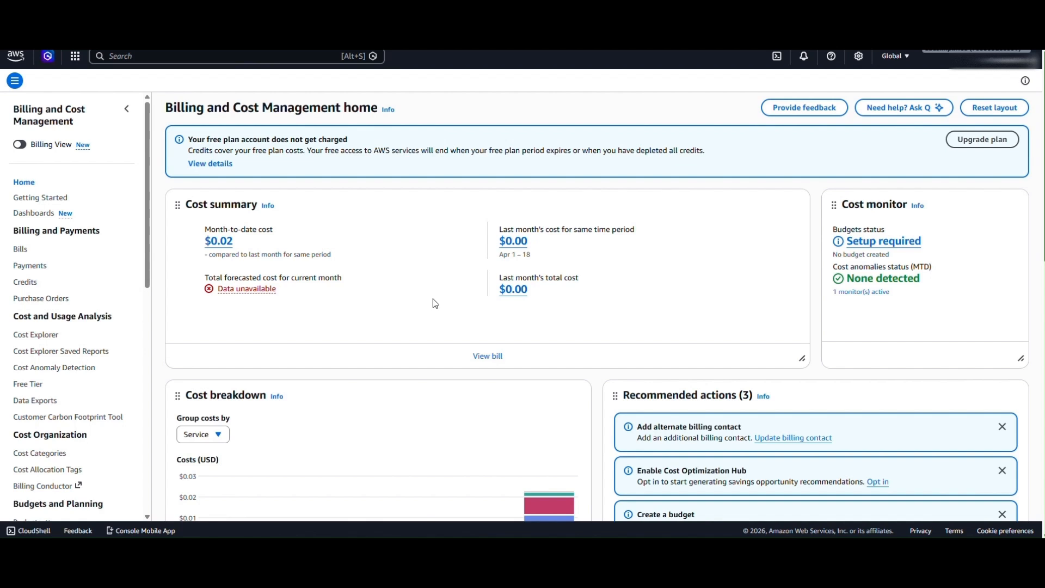
{"action": "scroll", "coordinate": [435, 304], "scroll_direction": "down", "scroll_amount": 3}
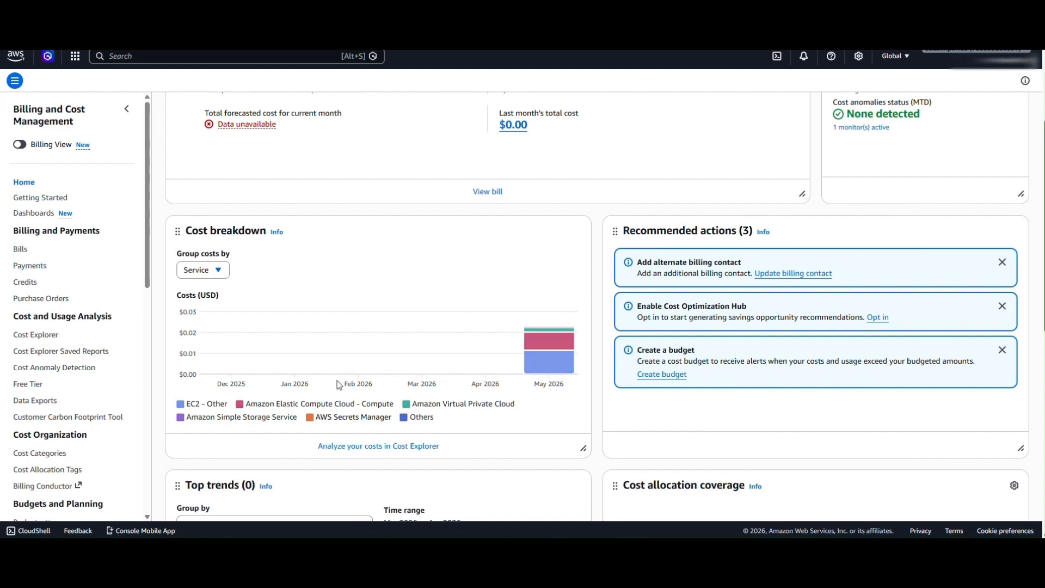
{"action": "scroll", "coordinate": [326, 310], "scroll_direction": "up", "scroll_amount": 3}
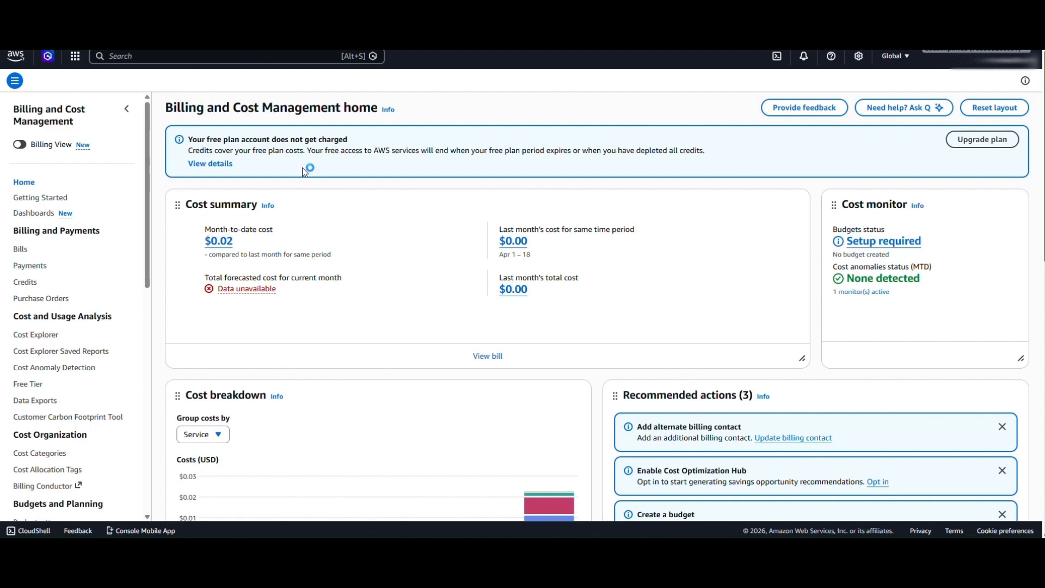
- Open the CloudWatch service from the console search
{"action": "left_click", "coordinate": [170, 58]}
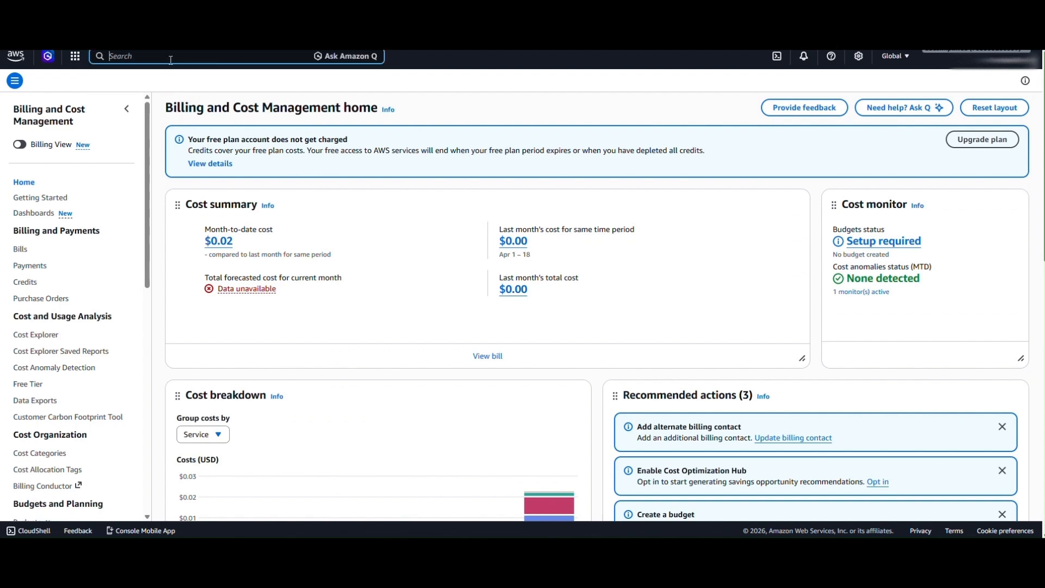
{"action": "type", "text": "cloud WAN"}
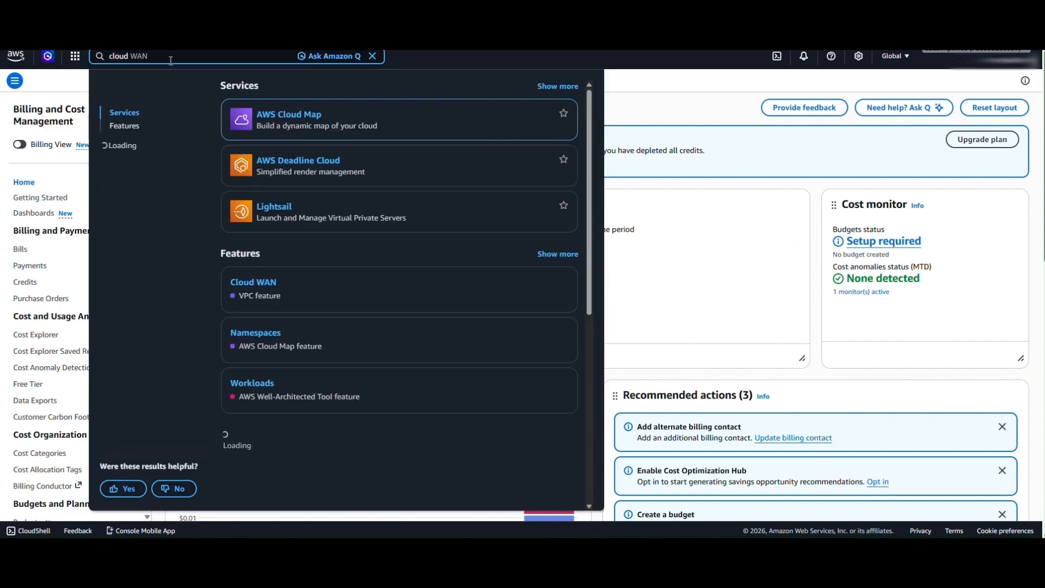
{"action": "key", "text": "BackSpace"}
{"action": "key", "text": "BackSpace"}
{"action": "key", "text": "BackSpace"}
{"action": "key", "text": "BackSpace"}
{"action": "type", "text": "watch"}
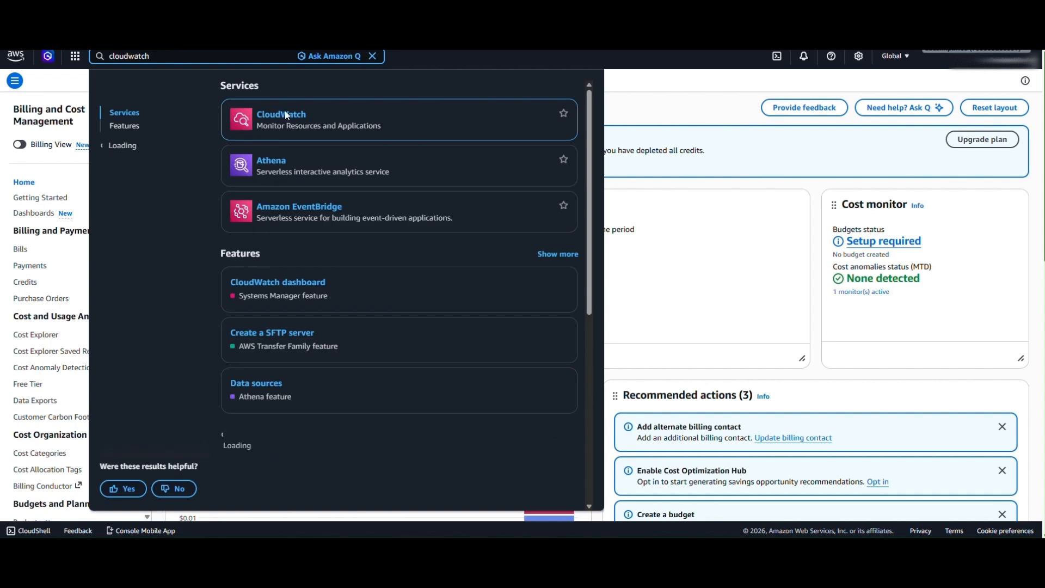
{"action": "left_click", "coordinate": [291, 118]}
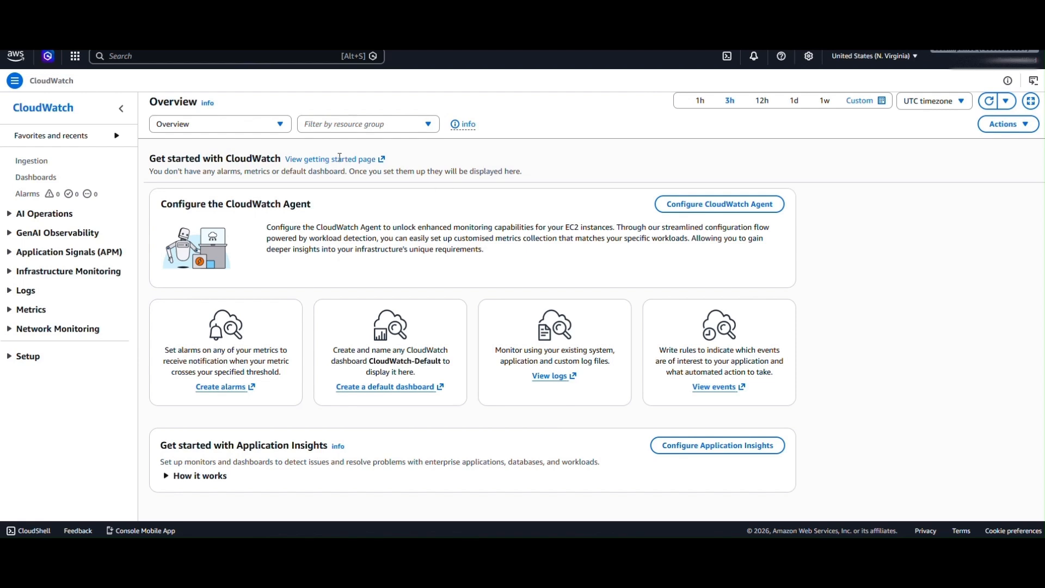
- Open Billing preferences and review the alert preferences editor without saving any change
{"action": "left_click", "coordinate": [290, 61]}
{"action": "type", "text": "billing pre"}
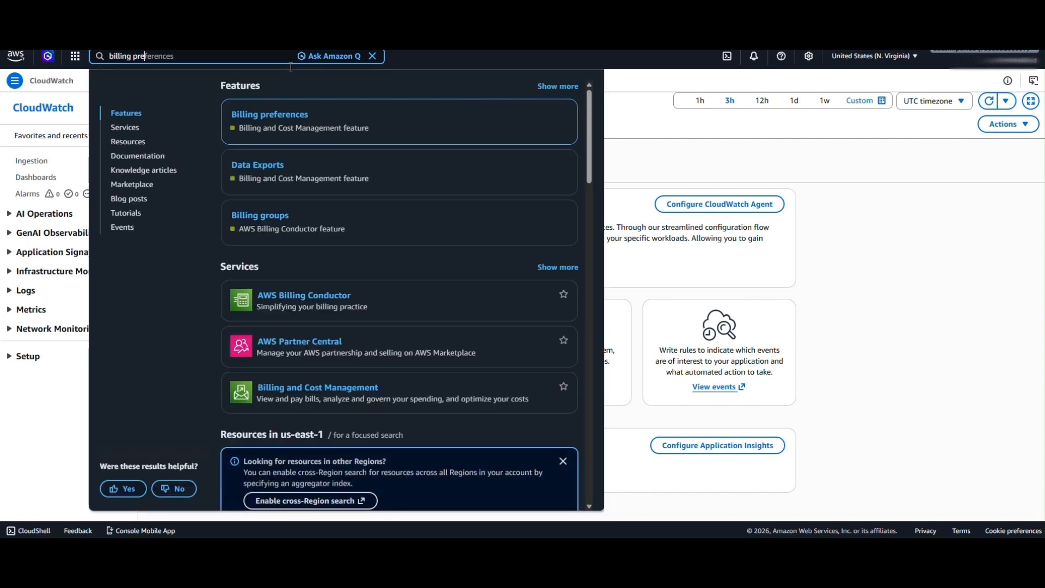
{"action": "left_click", "coordinate": [284, 116]}
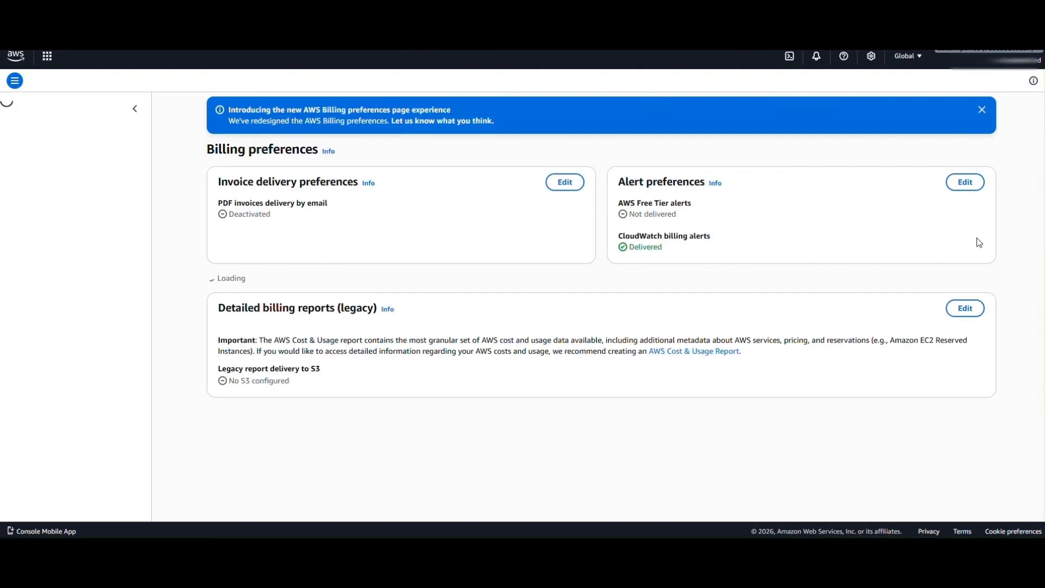
{"action": "left_click", "coordinate": [961, 182]}
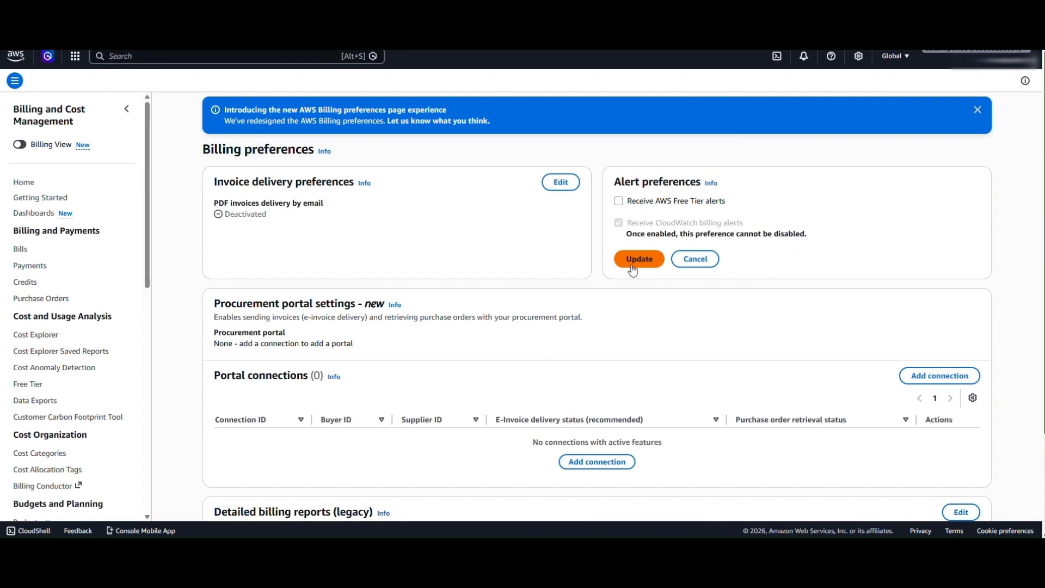
{"action": "left_click", "coordinate": [705, 264]}
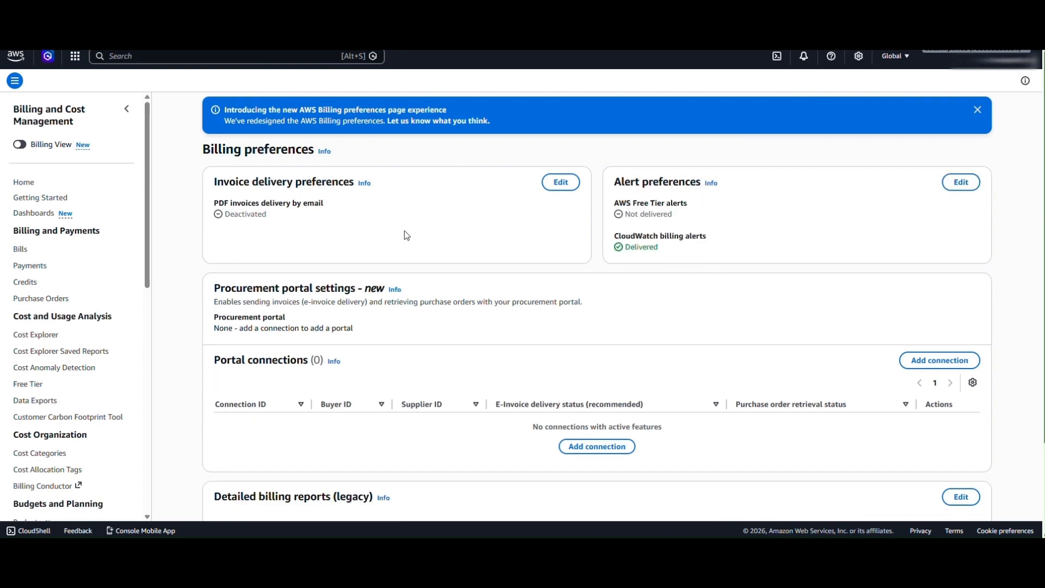
- Return to the CloudWatch service through the console search
{"action": "left_click", "coordinate": [182, 59]}
{"action": "type", "text": "cloud WAN"}
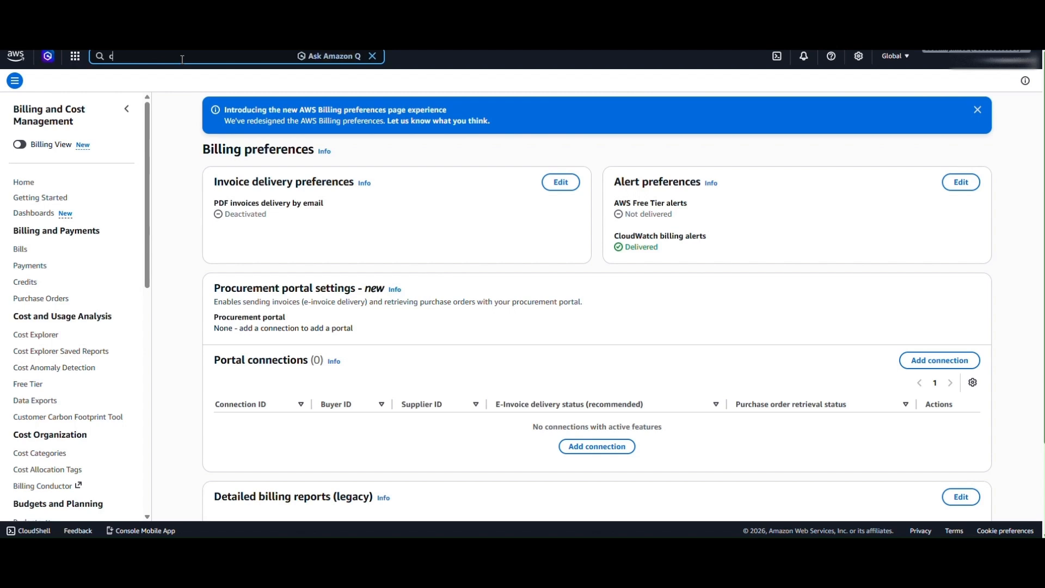
{"action": "key", "text": "BackSpace"}
{"action": "key", "text": "BackSpace"}
{"action": "key", "text": "BackSpace"}
{"action": "key", "text": "BackSpace"}
{"action": "type", "text": "watch"}
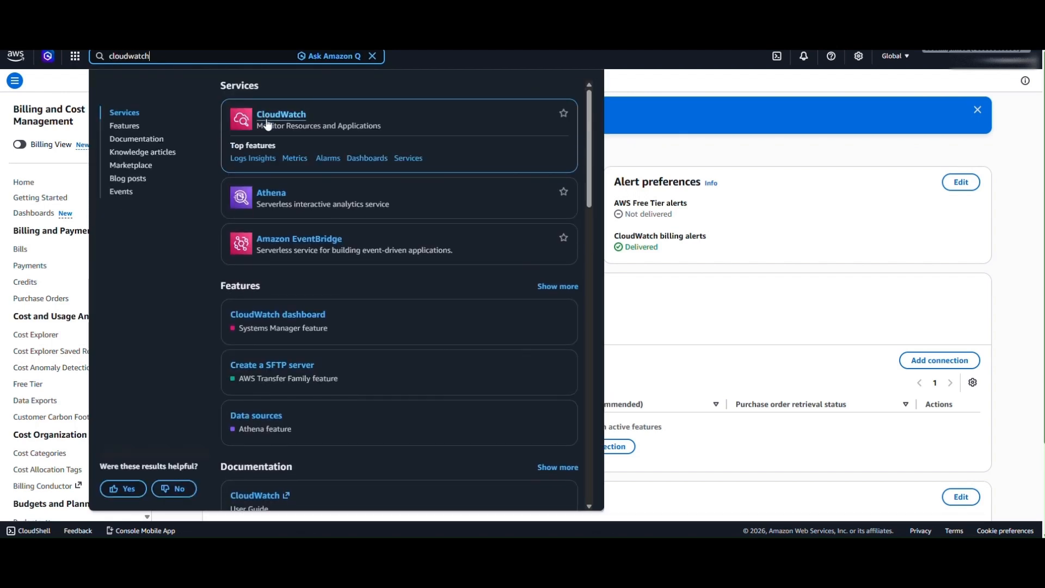
{"action": "left_click", "coordinate": [294, 111]}
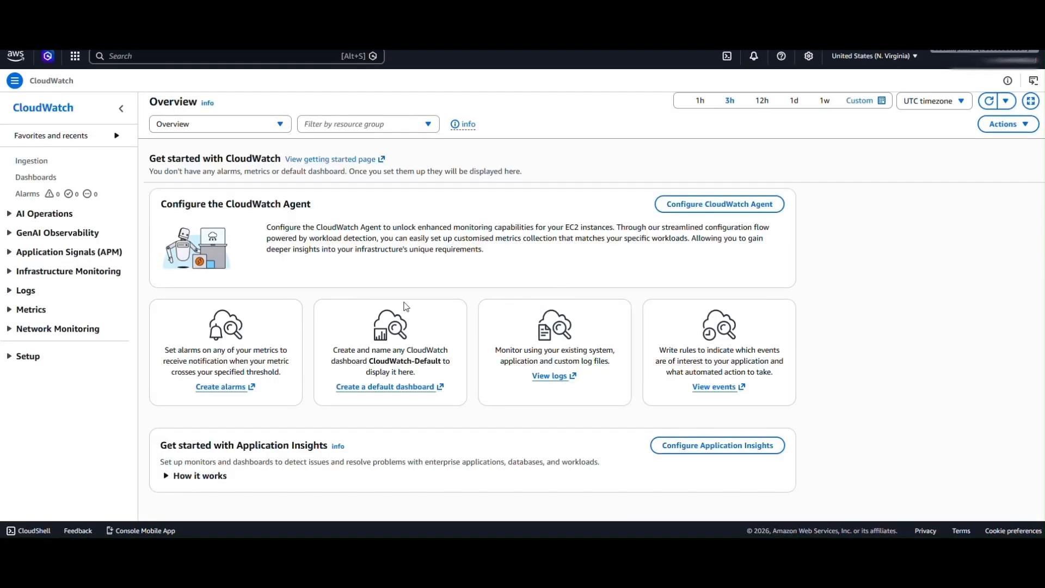
- Start a new alarm and select the Billing Total Estimated Charge metric EstimatedCharges in USD
{"action": "left_click", "coordinate": [37, 195]}
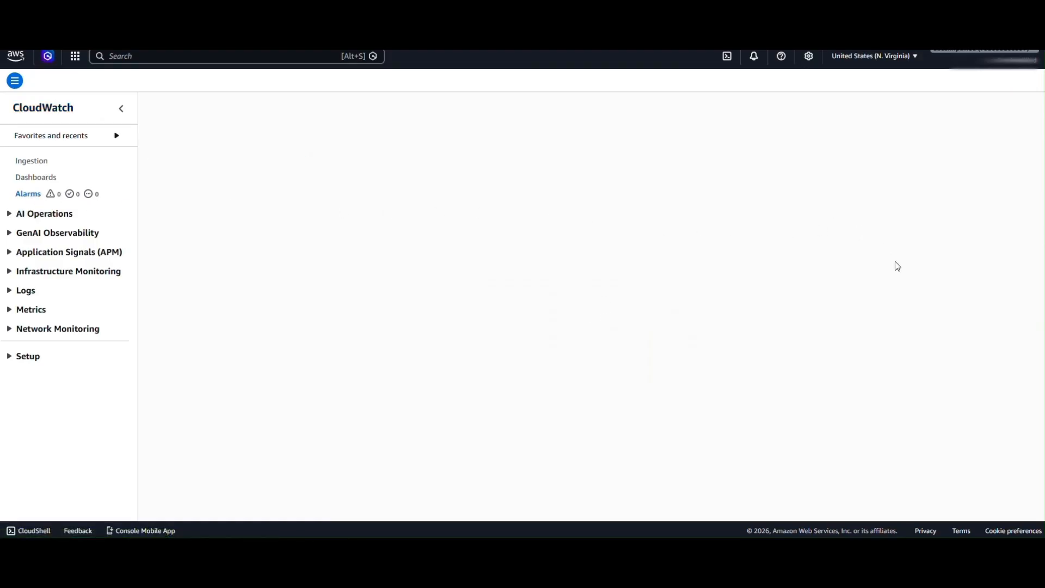
{"action": "left_click", "coordinate": [994, 146]}
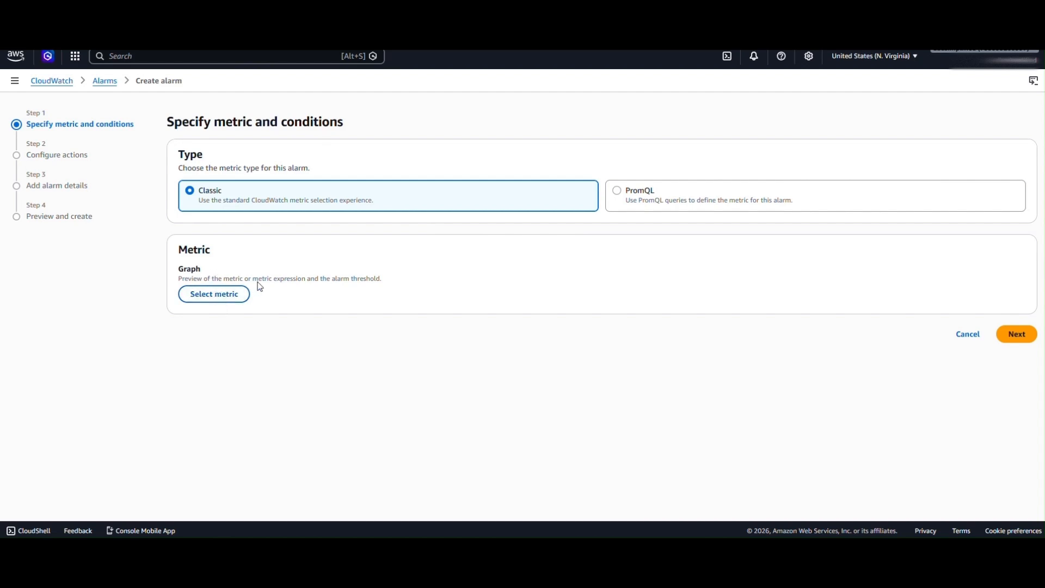
{"action": "left_click", "coordinate": [223, 298]}
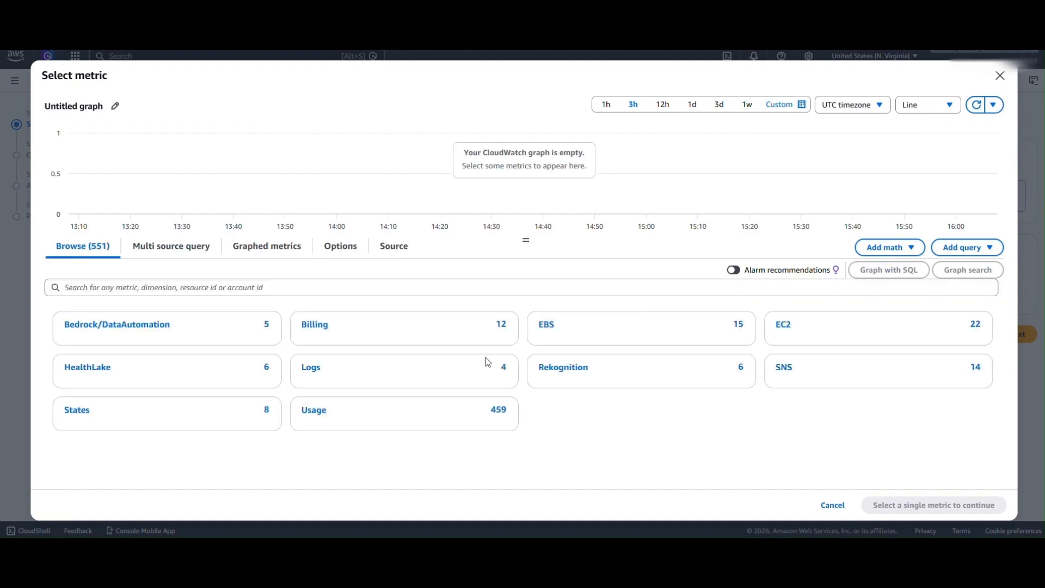
{"action": "left_click", "coordinate": [191, 286]}
{"action": "type", "text": "bi"}
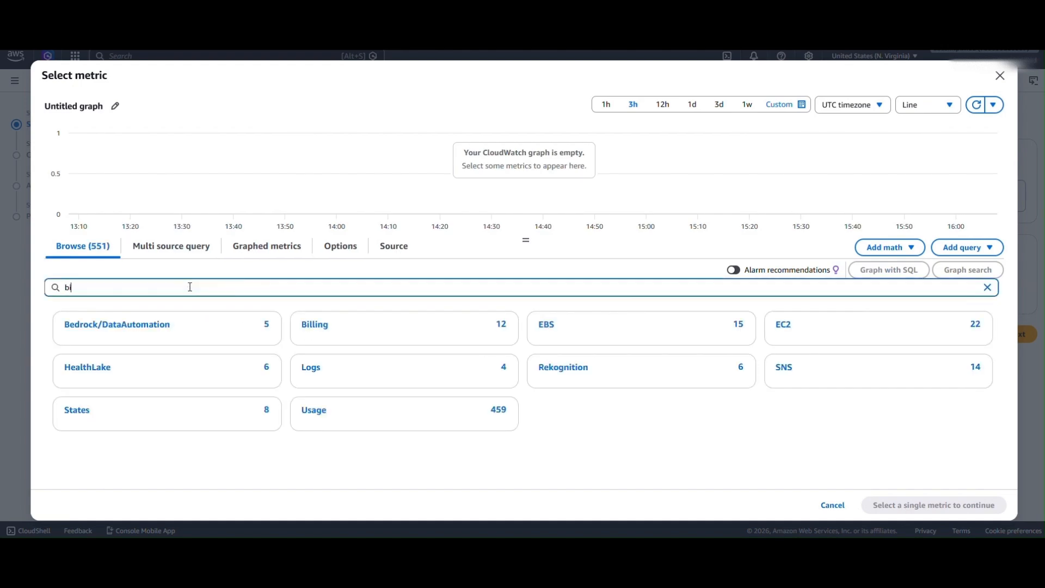
{"action": "type", "text": "lling"}
{"action": "key", "text": "Return"}
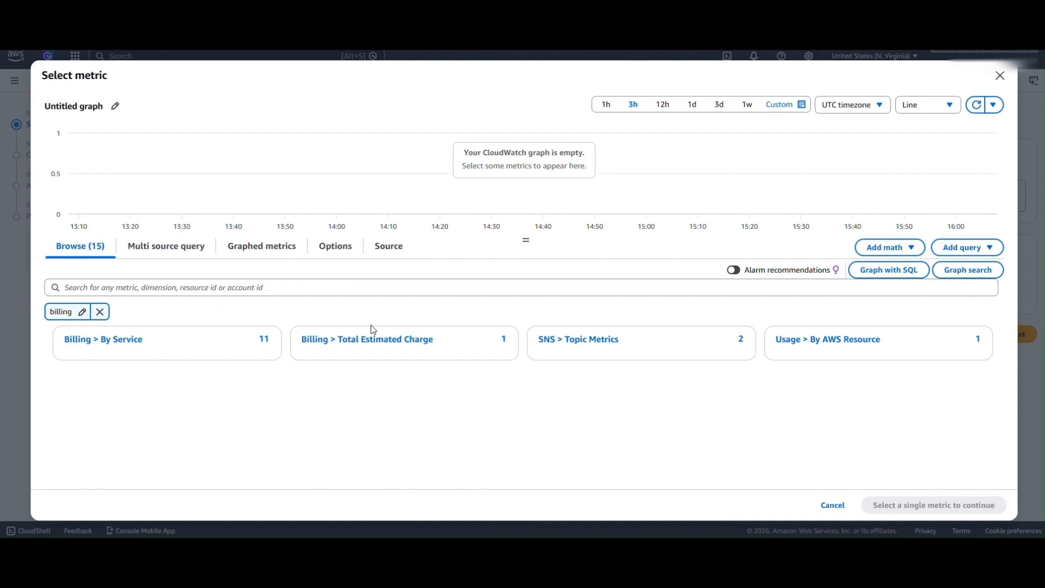
{"action": "left_click", "coordinate": [369, 345]}
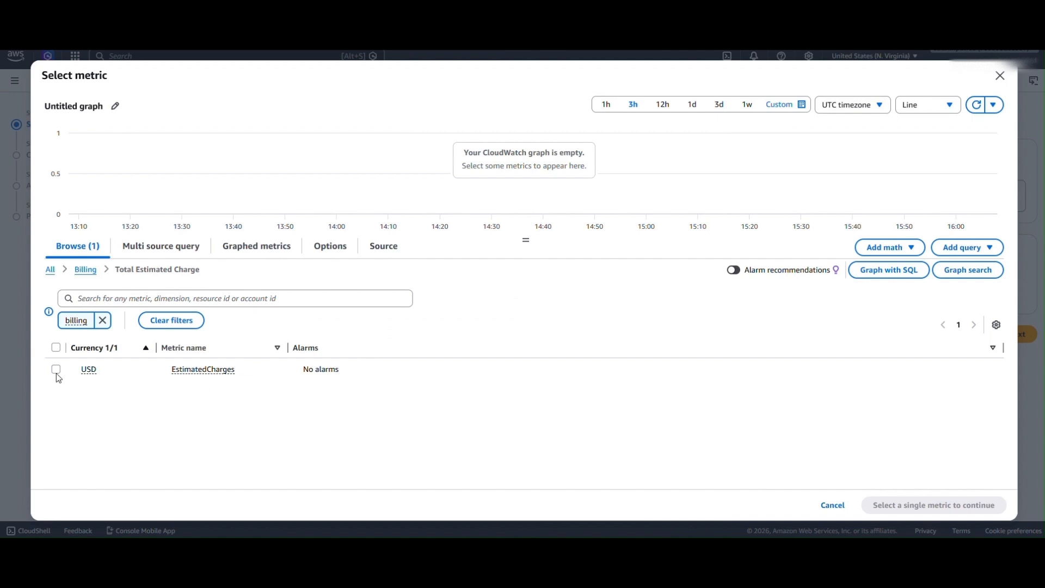
{"action": "left_click", "coordinate": [55, 370]}
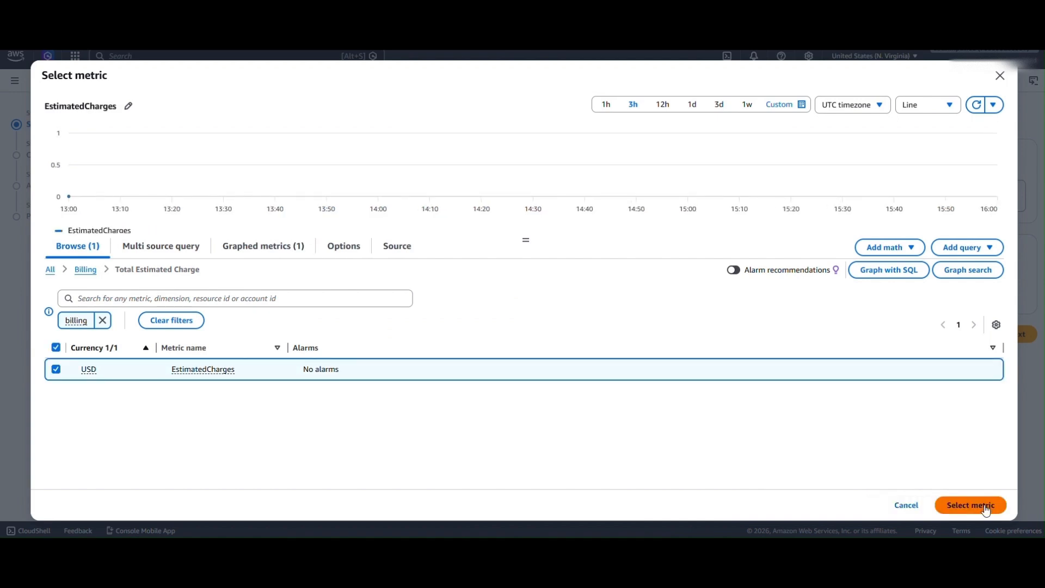
{"action": "left_click", "coordinate": [986, 508]}
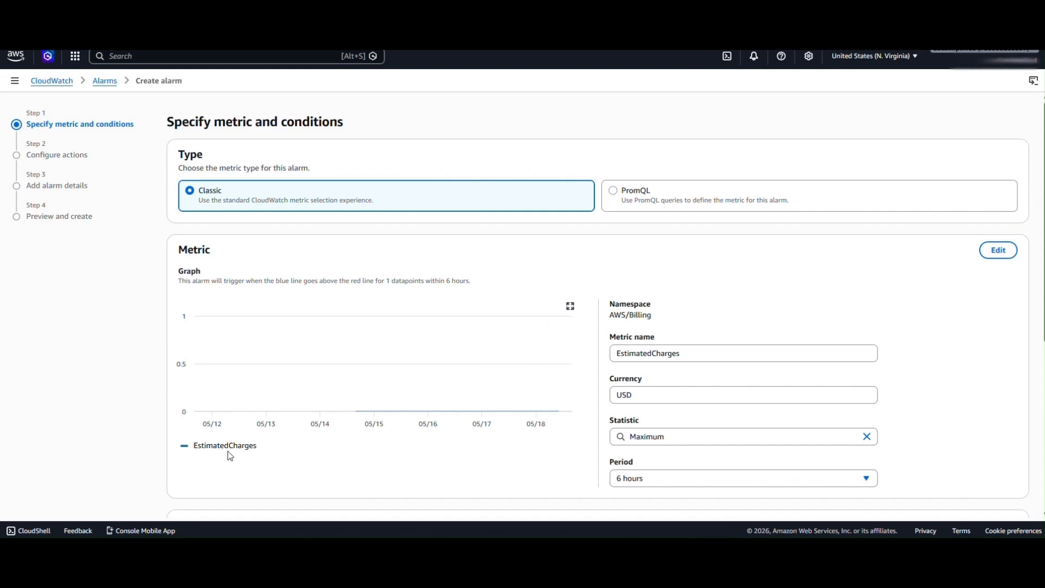
- Set the static condition to Greater than 10 USD and continue to the actions page
{"action": "mouse_move", "coordinate": [229, 452]}
{"action": "scroll", "coordinate": [533, 467], "scroll_direction": "down", "scroll_amount": 2}
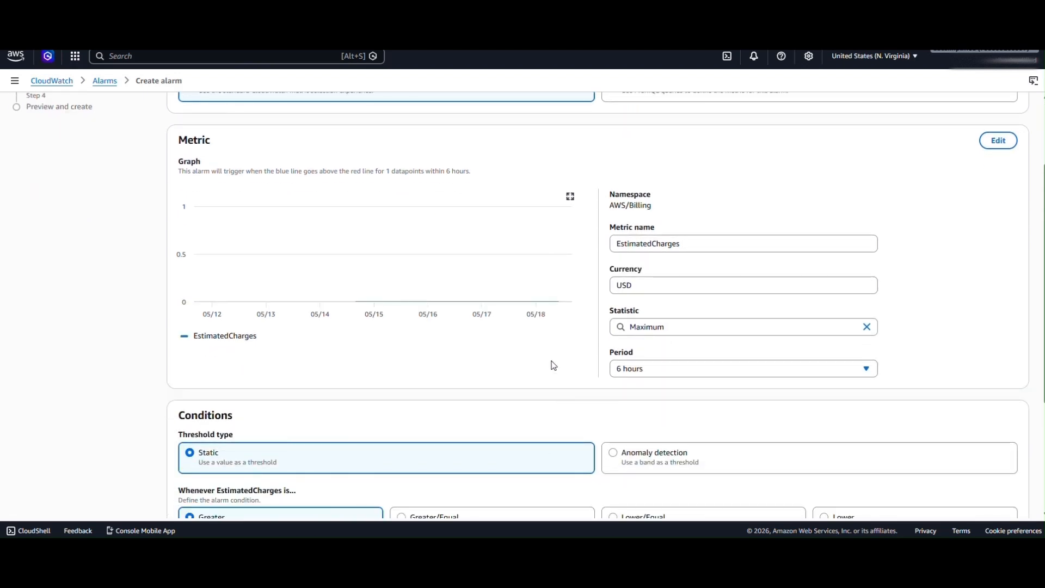
{"action": "scroll", "coordinate": [554, 364], "scroll_direction": "down", "scroll_amount": 3}
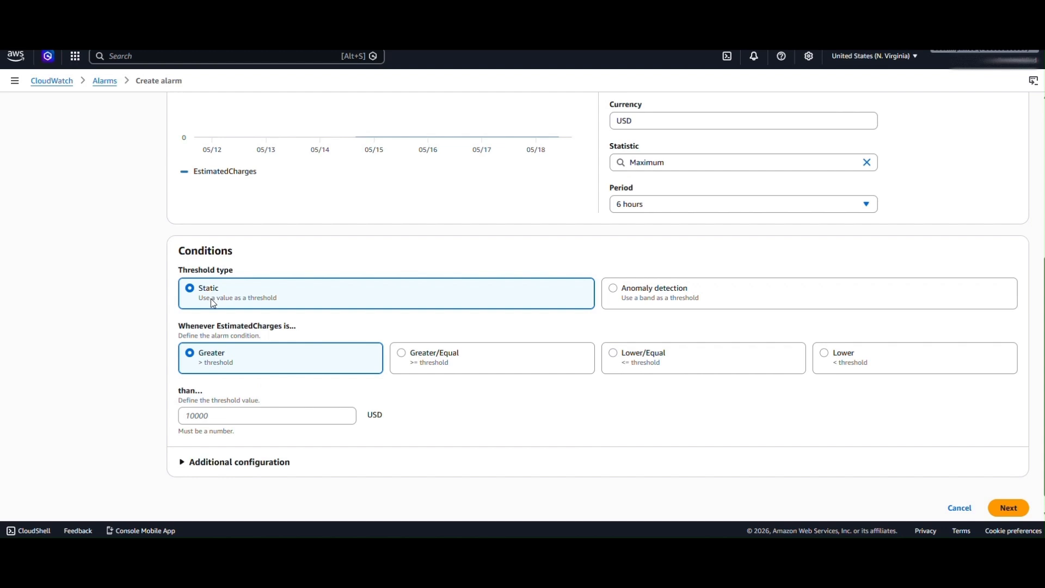
{"action": "left_click", "coordinate": [211, 415]}
{"action": "type", "text": "10"}
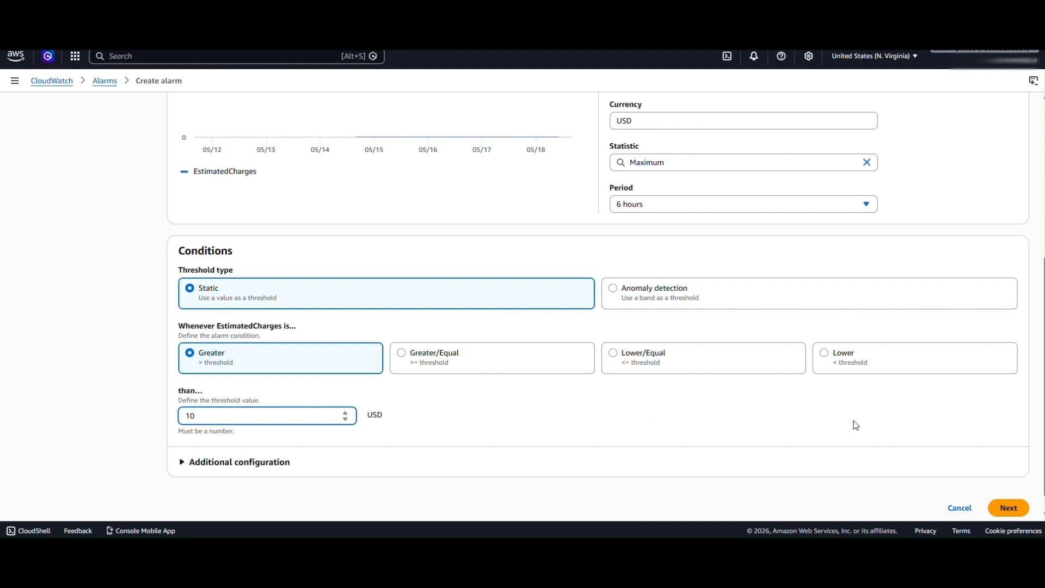
{"action": "left_click", "coordinate": [1000, 512]}
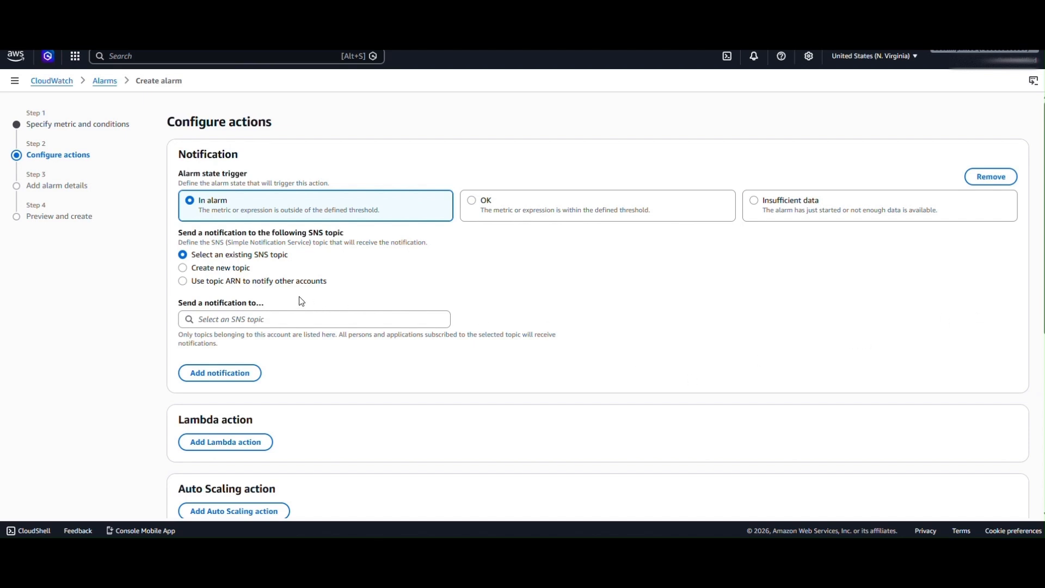
- Choose to create a new SNS topic named Billing-alert-topic for the In alarm notification
{"action": "left_click", "coordinate": [220, 268]}
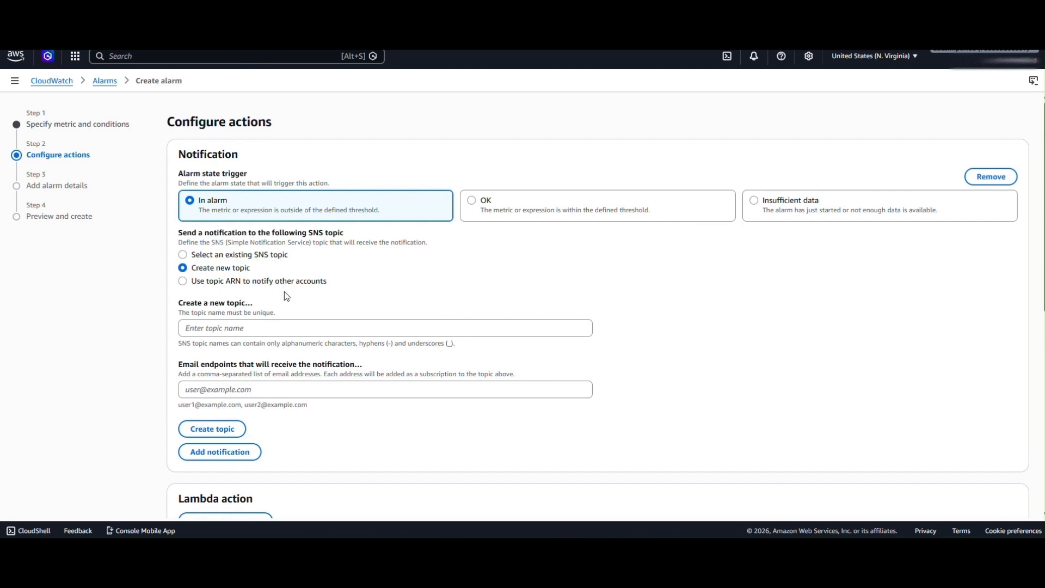
{"action": "left_click", "coordinate": [260, 326]}
{"action": "type", "text": "Billing-alert-topic"}
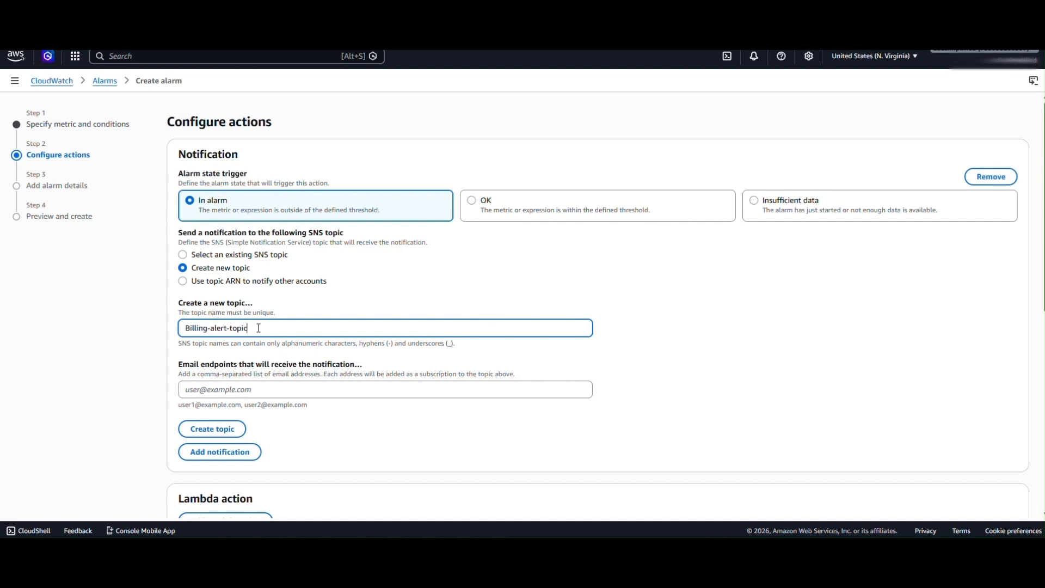
- Fill in the notification e-mail address as the endpoint and create the topic
{"action": "scroll", "coordinate": [341, 327], "scroll_direction": "down", "scroll_amount": 1}
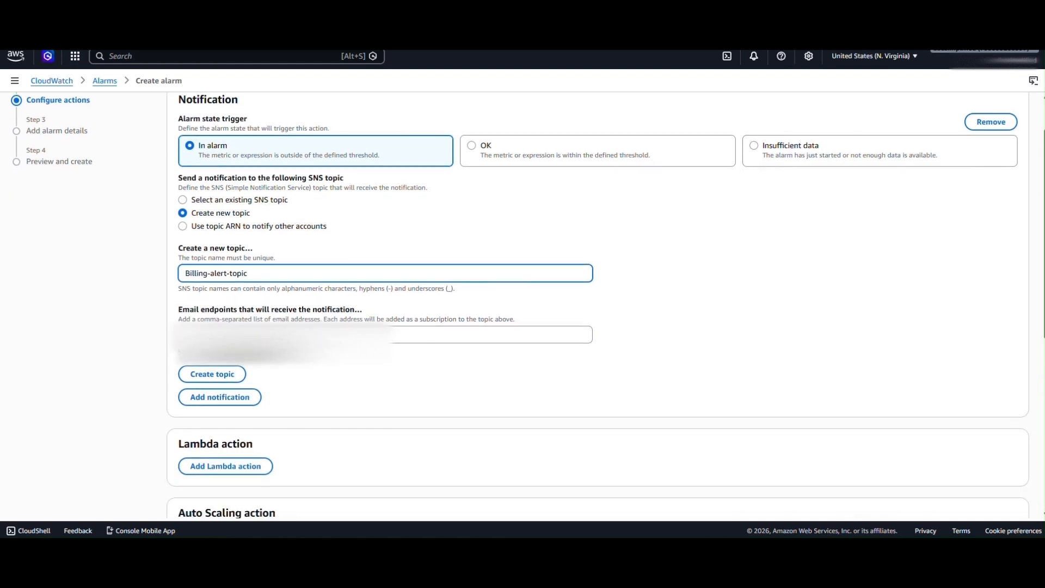
{"action": "left_click", "coordinate": [294, 335]}
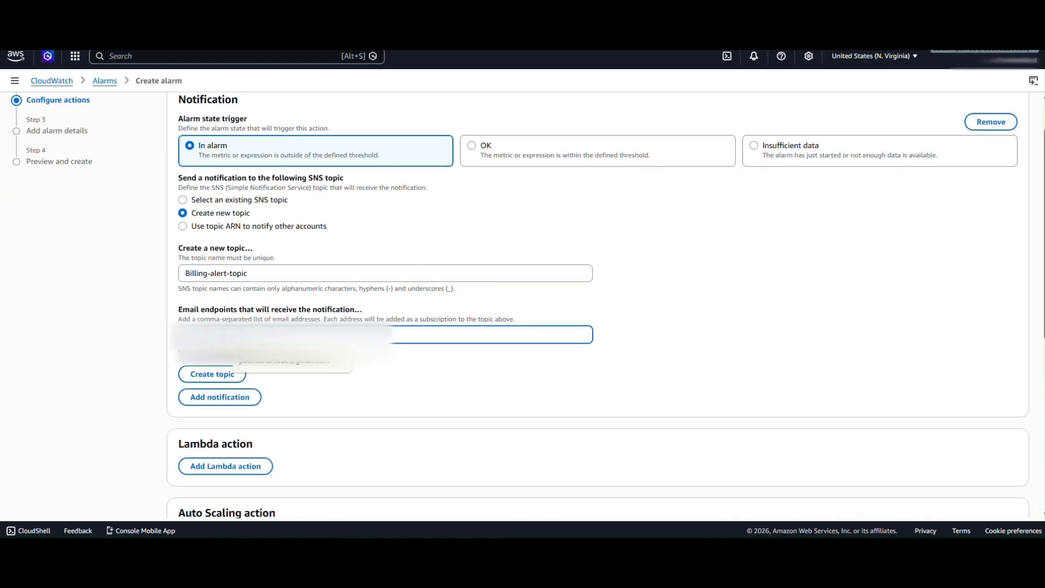
{"action": "left_click", "coordinate": [302, 362]}
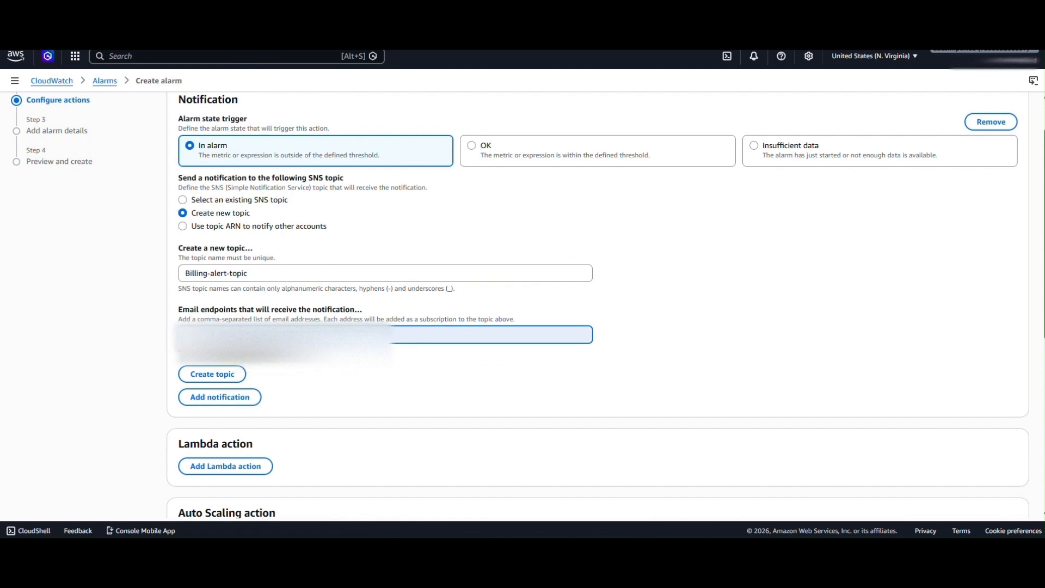
{"action": "scroll", "coordinate": [286, 296], "scroll_direction": "down", "scroll_amount": 1}
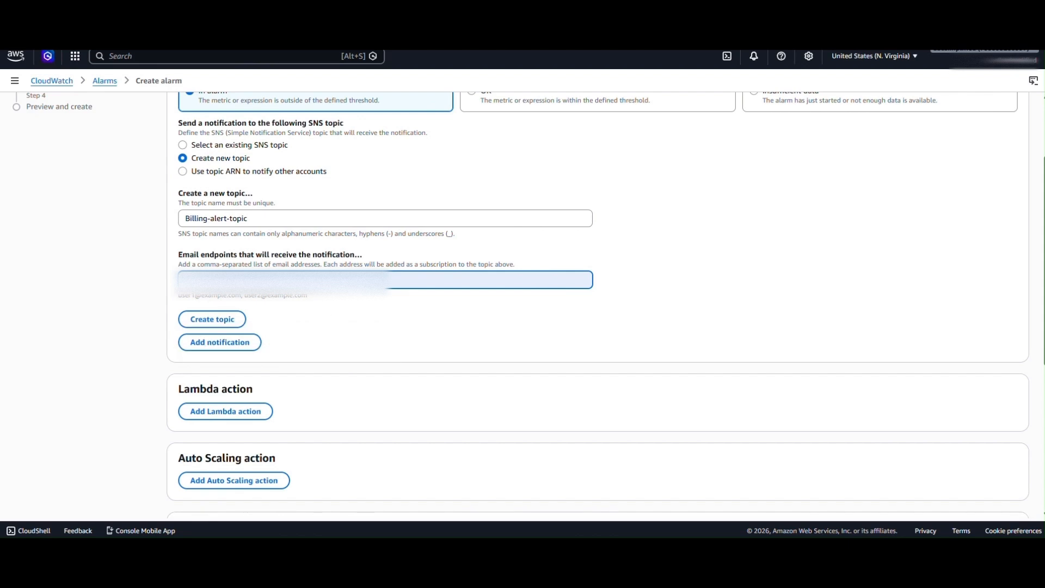
{"action": "left_click", "coordinate": [237, 320]}
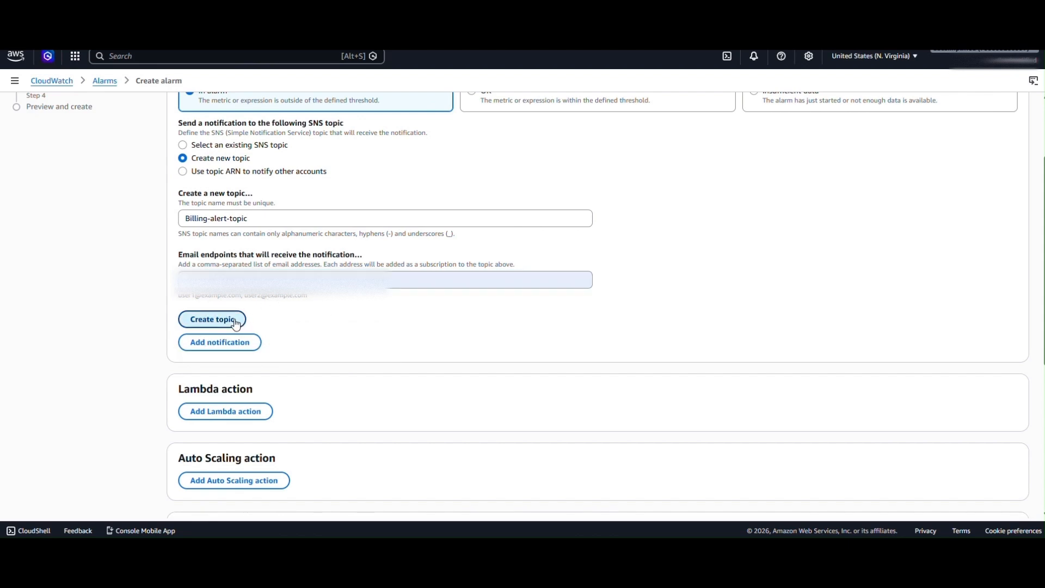
{"action": "scroll", "coordinate": [1007, 474], "scroll_direction": "down", "scroll_amount": 5}
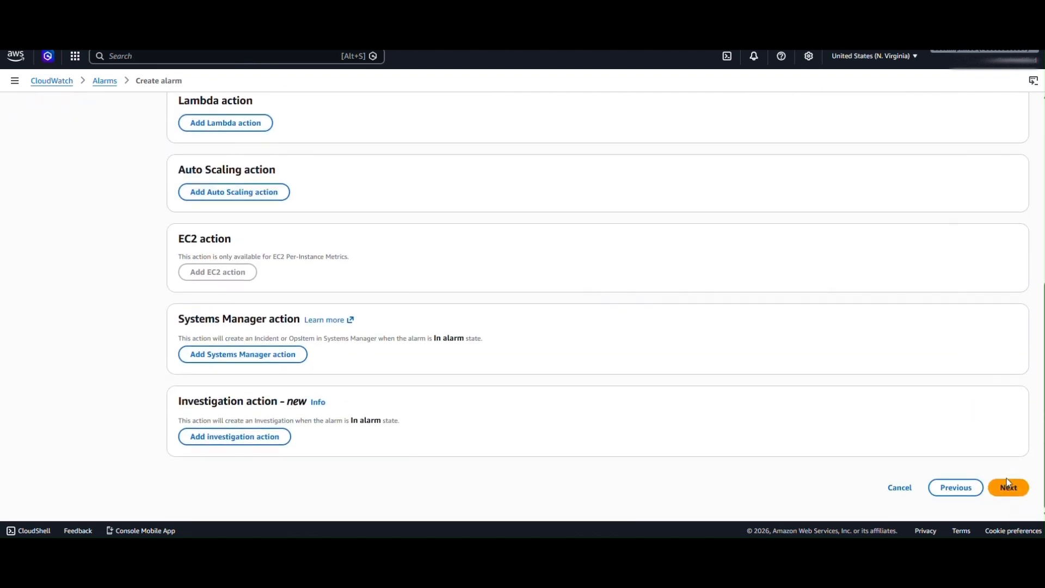
- Continue to the alarm details, name the alarm My-Billing-Alert-10-Dollars, and proceed to the preview
{"action": "left_click", "coordinate": [1007, 490]}
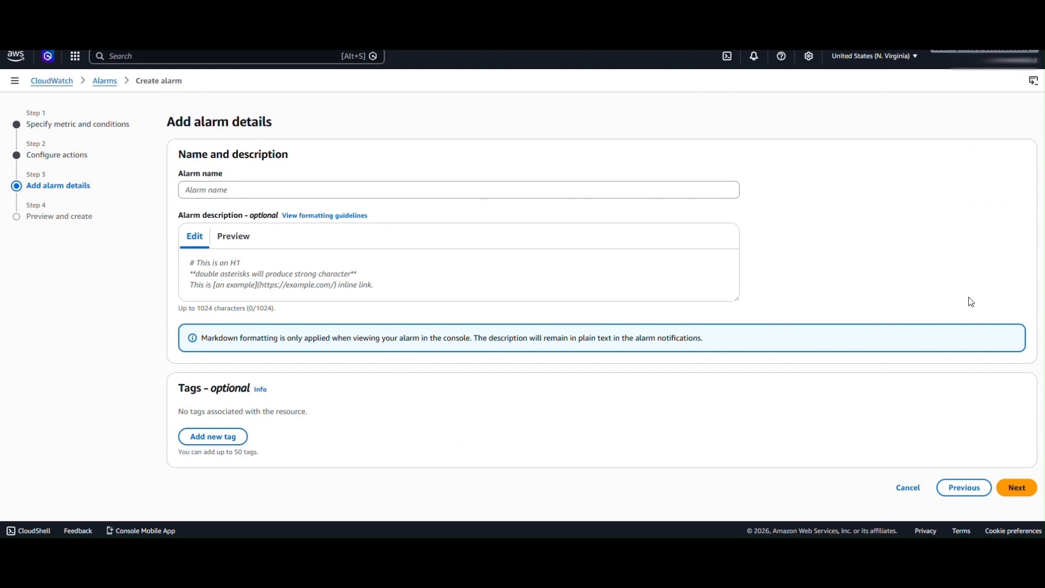
{"action": "left_click", "coordinate": [226, 189]}
{"action": "type", "text": "My-Billing-Alert-10-Dollars"}
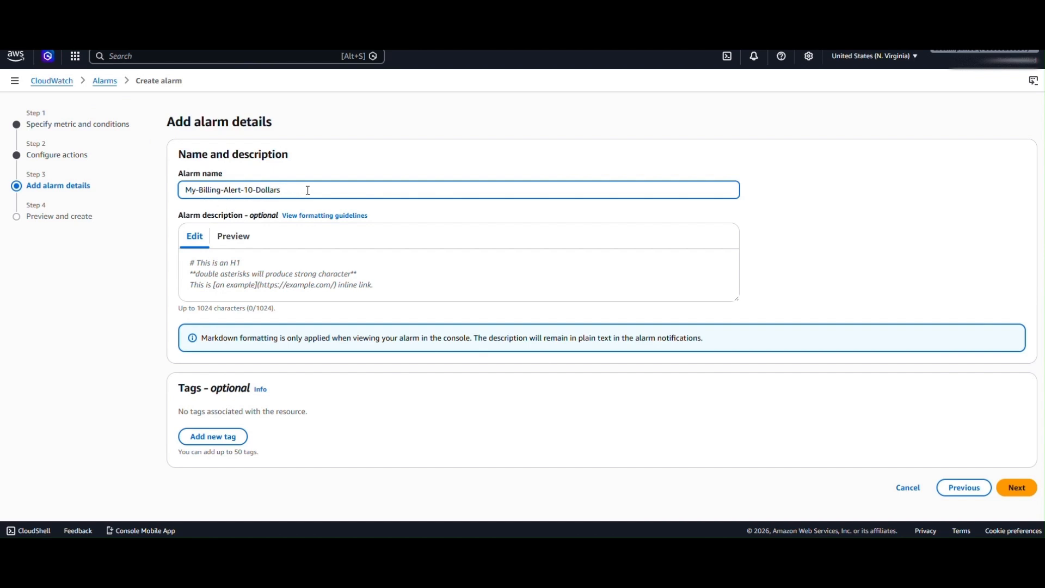
{"action": "left_click", "coordinate": [1023, 488]}
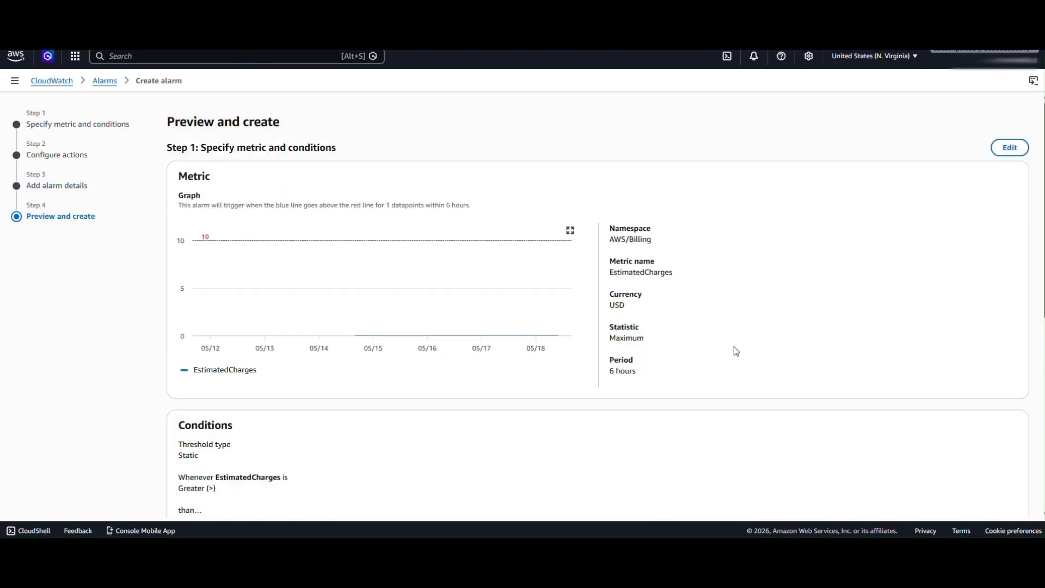
- Review the alarm's metric, condition, action and name, then create the alarm
{"action": "scroll", "coordinate": [730, 344], "scroll_direction": "down", "scroll_amount": 3}
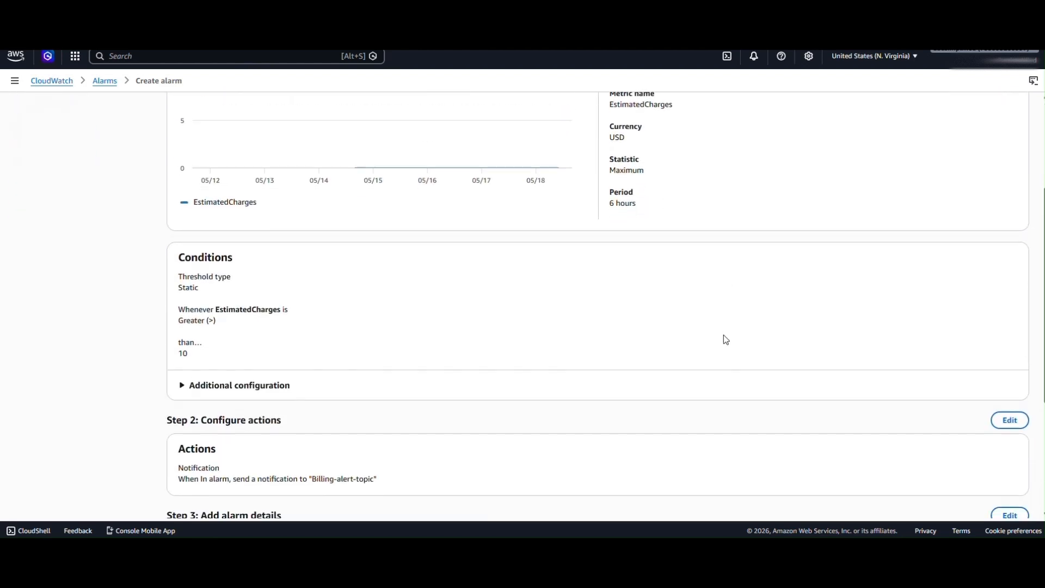
{"action": "scroll", "coordinate": [726, 339], "scroll_direction": "down", "scroll_amount": 1}
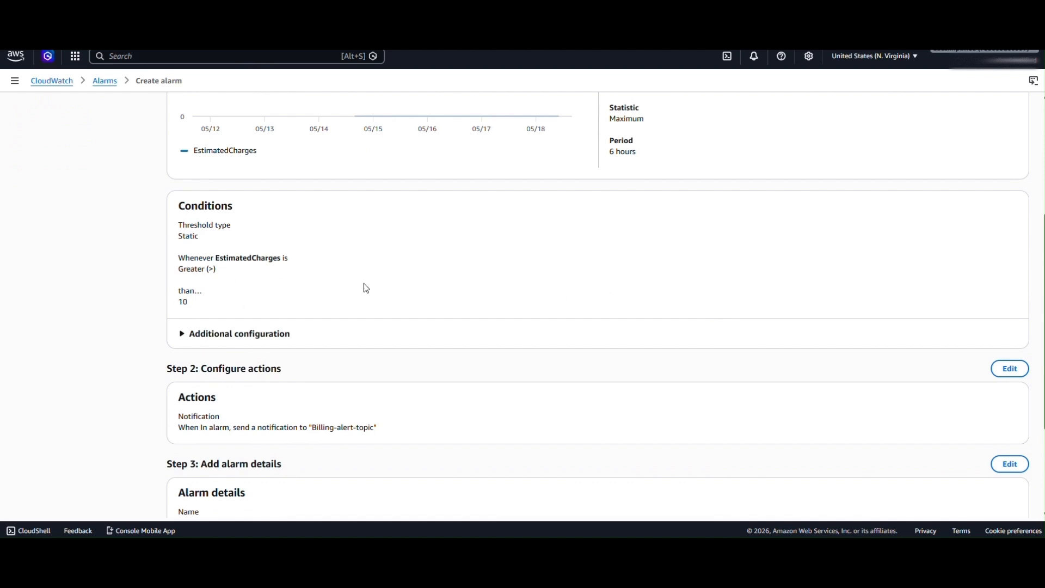
{"action": "scroll", "coordinate": [392, 294], "scroll_direction": "down", "scroll_amount": 2}
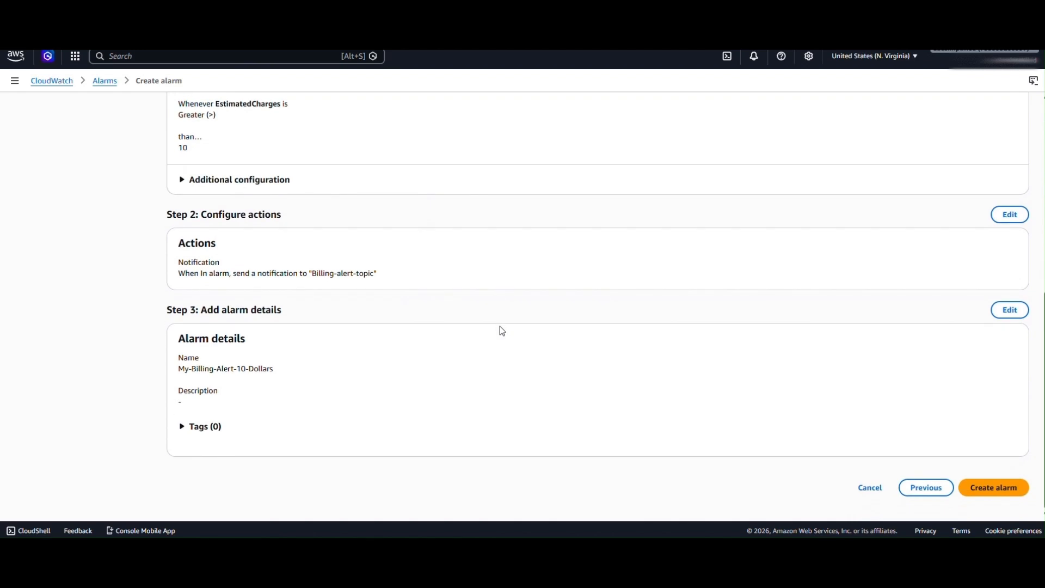
{"action": "left_click", "coordinate": [996, 494]}
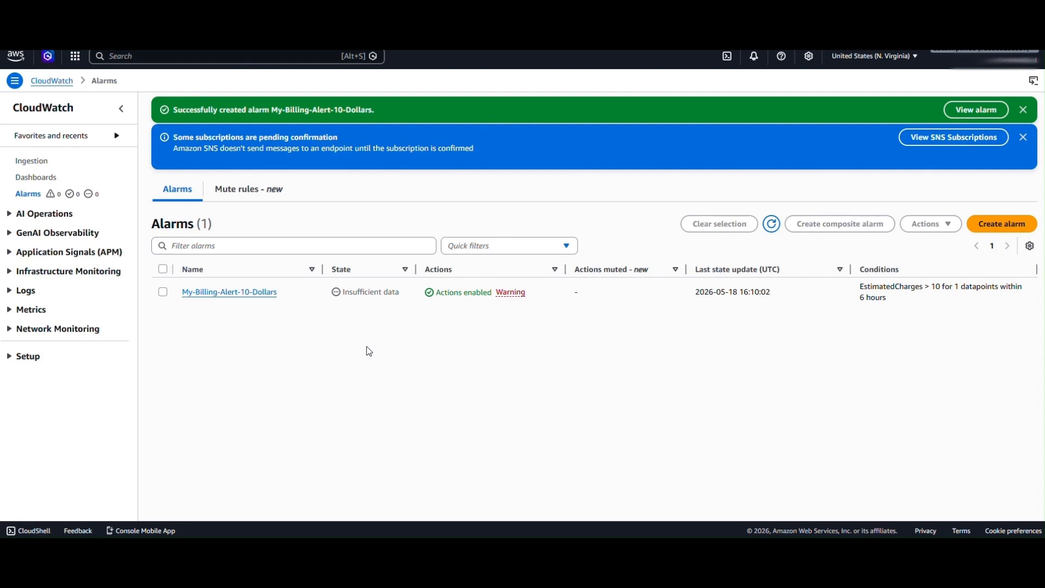
- Open Cost Explorer from the console search and review the cost and usage report
{"action": "left_click", "coordinate": [201, 60]}
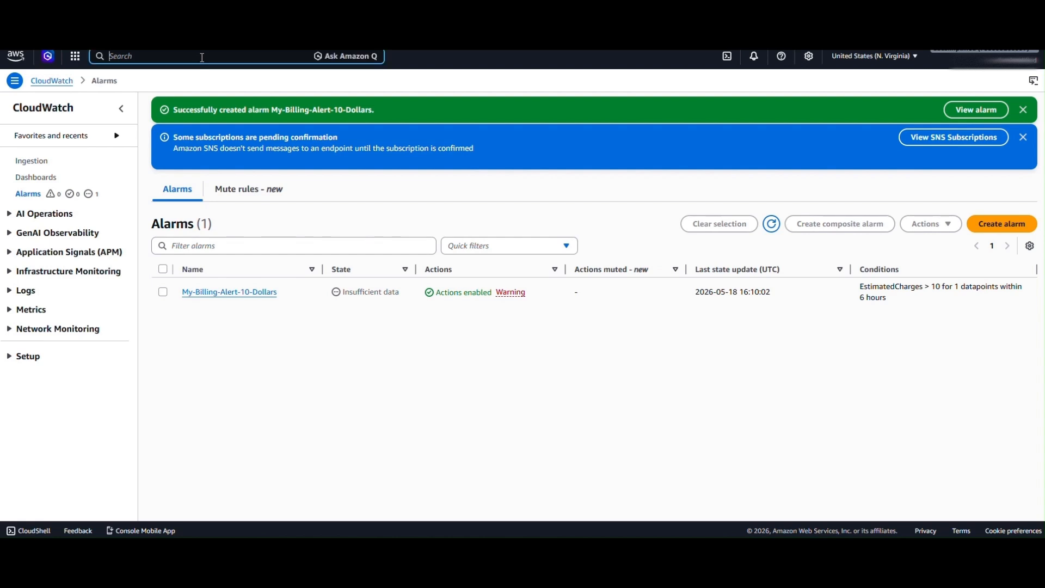
{"action": "type", "text": "cost explorer"}
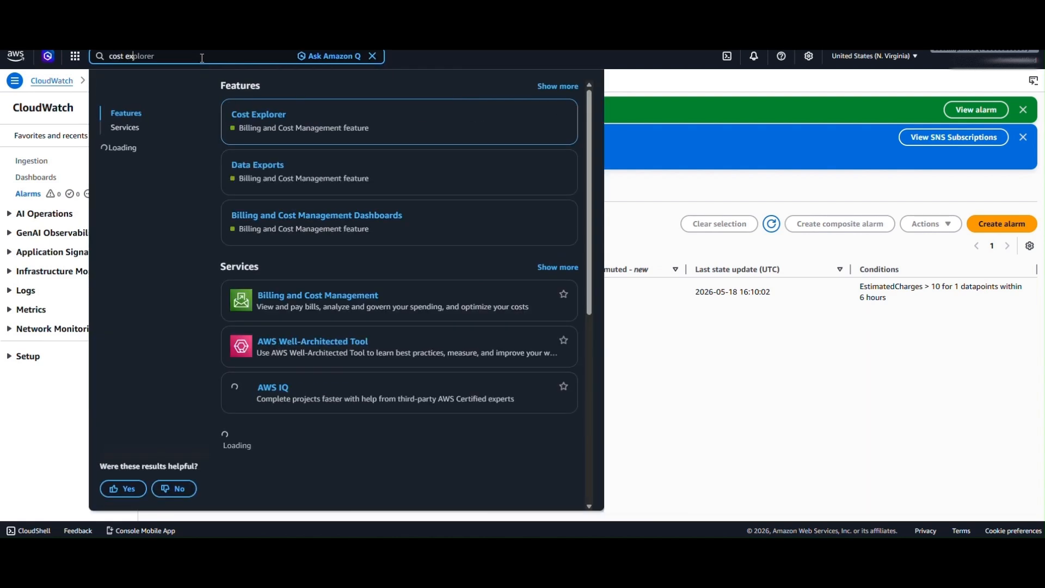
{"action": "left_click", "coordinate": [259, 114]}
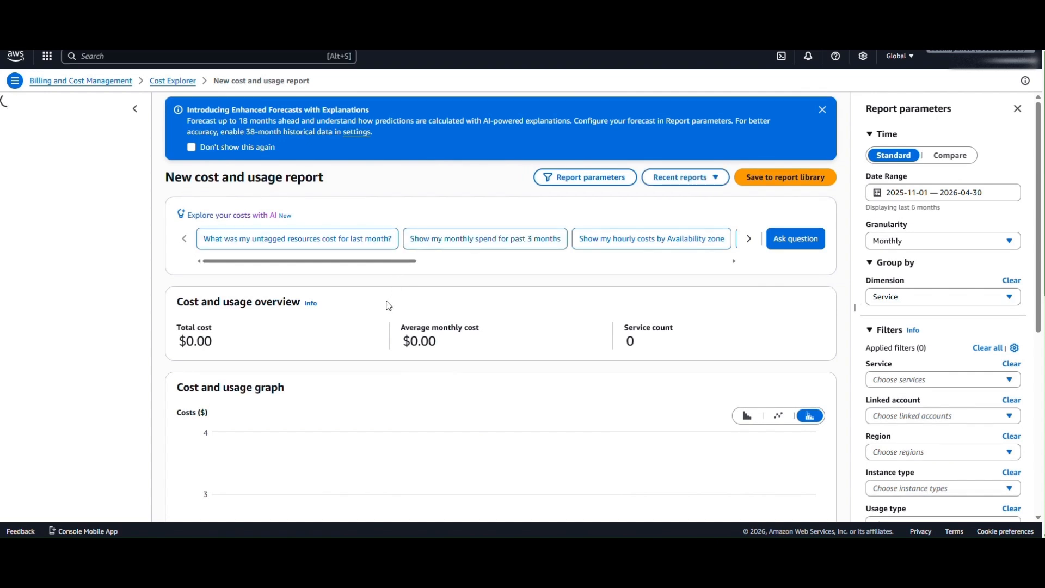
{"action": "scroll", "coordinate": [555, 301], "scroll_direction": "down", "scroll_amount": 2}
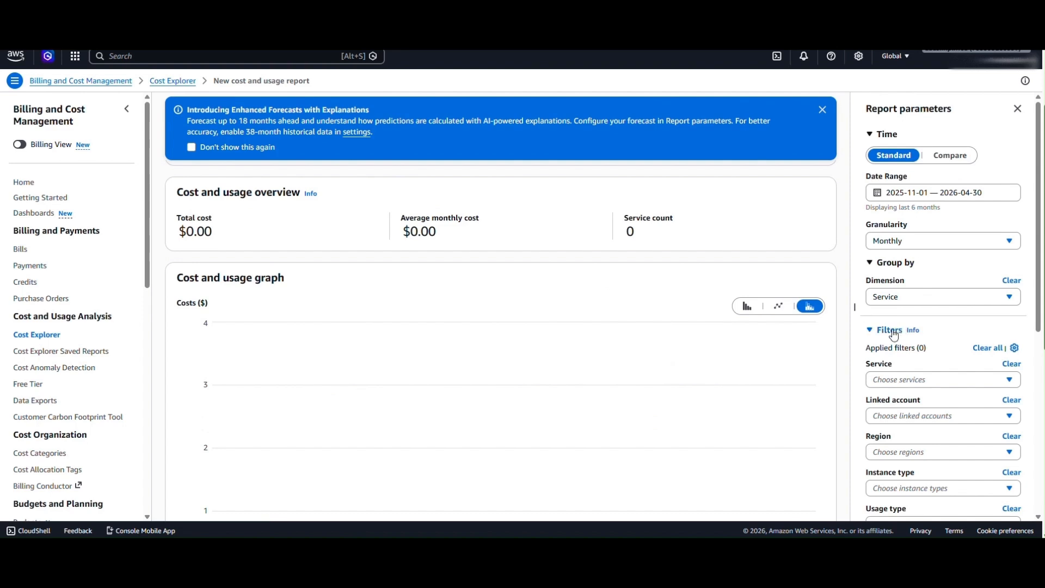
{"action": "scroll", "coordinate": [907, 379], "scroll_direction": "down", "scroll_amount": 1}
{"action": "scroll", "coordinate": [906, 380], "scroll_direction": "down", "scroll_amount": 1}
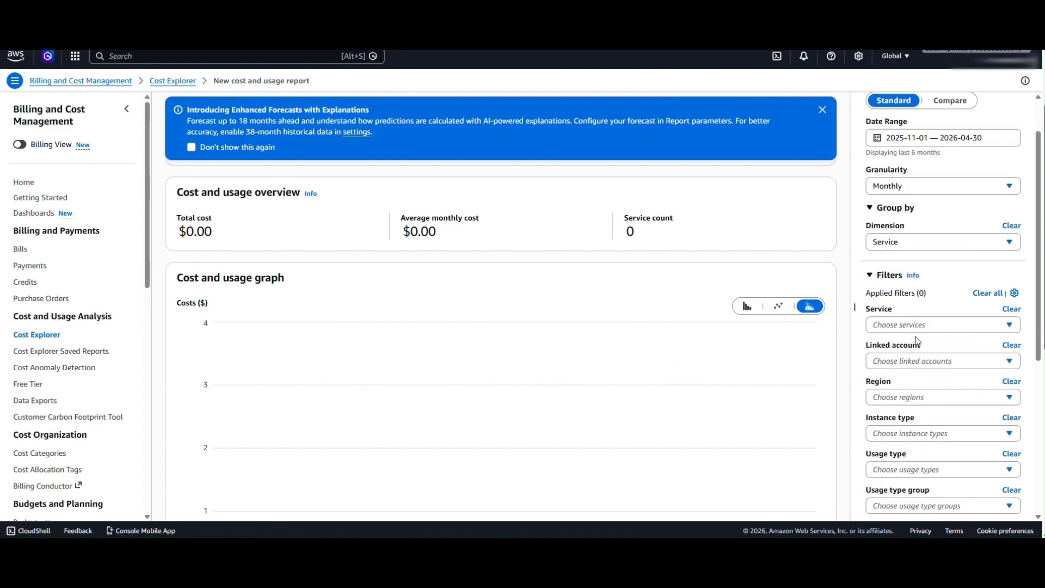
{"action": "scroll", "coordinate": [920, 348], "scroll_direction": "down", "scroll_amount": 2}
{"action": "scroll", "coordinate": [925, 370], "scroll_direction": "up", "scroll_amount": 4}
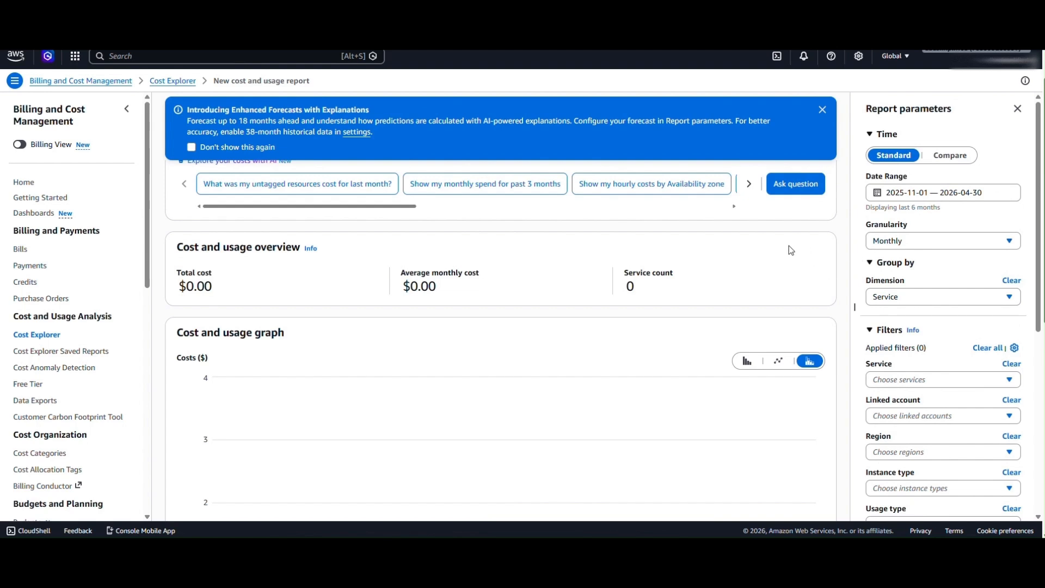
{"action": "scroll", "coordinate": [784, 287], "scroll_direction": "up", "scroll_amount": 1}
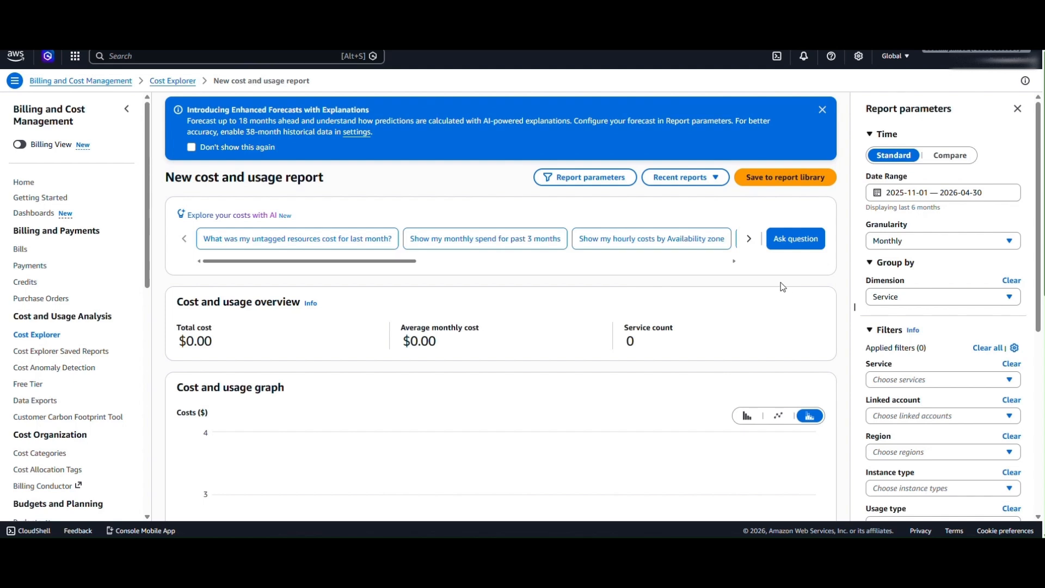
- Search the console for budgets and open the AWS Budgets feature
{"action": "left_click", "coordinate": [223, 56]}
{"action": "type", "text": "cost explorer"}
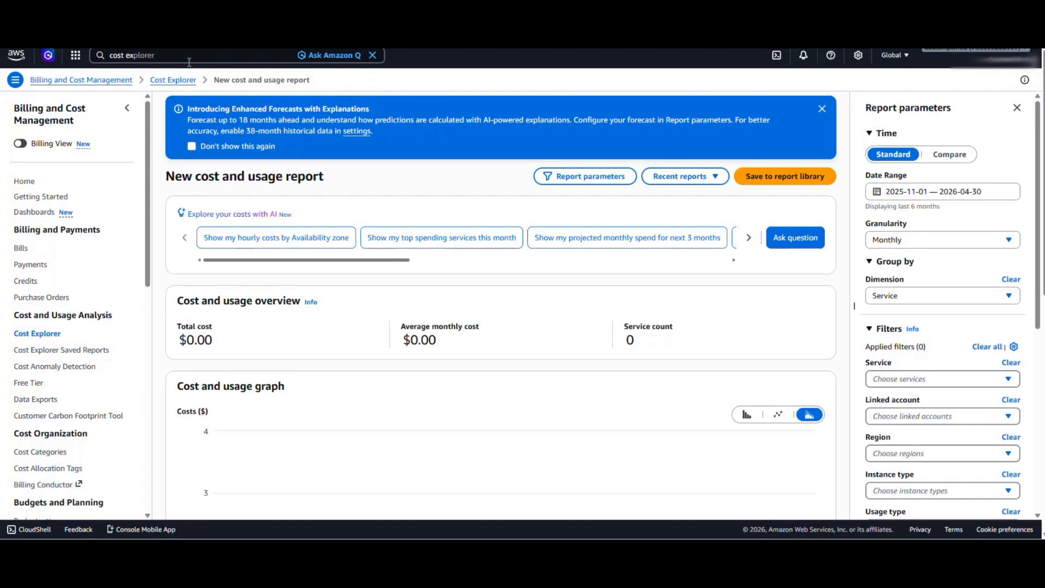
{"action": "left_click", "coordinate": [178, 56]}
{"action": "key", "text": "ctrl+a"}
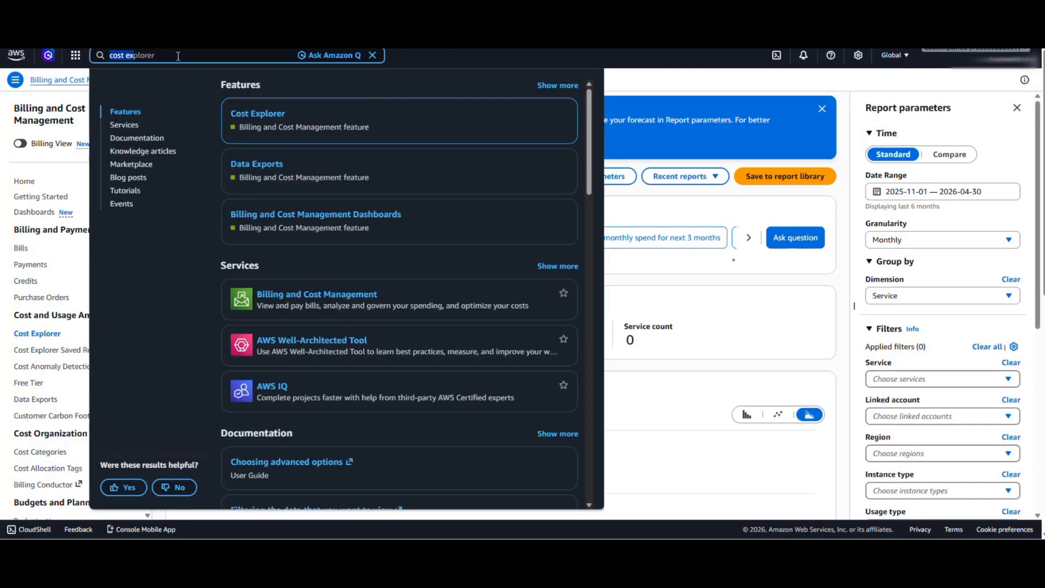
{"action": "type", "text": "budgets"}
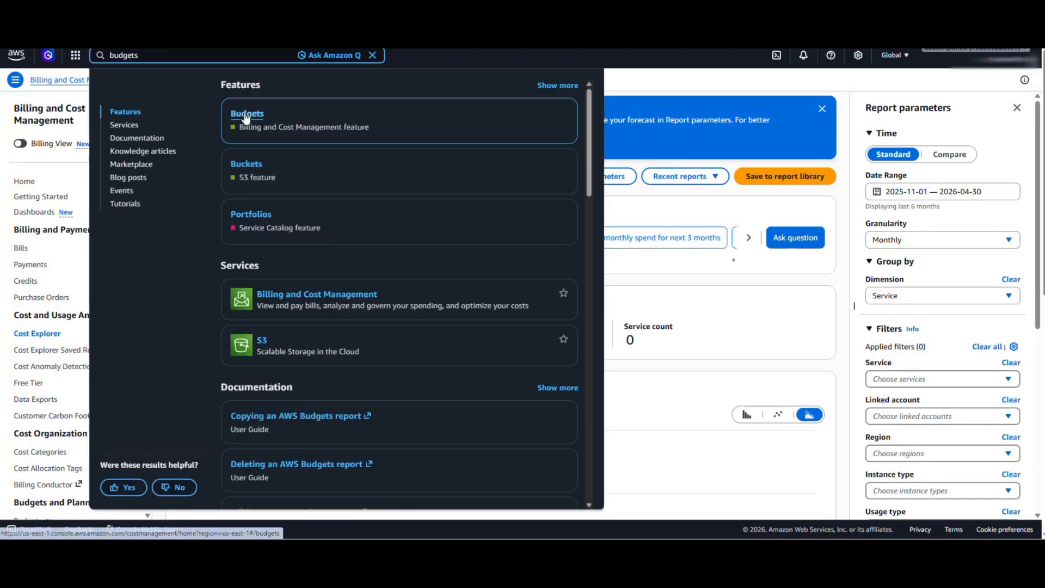
{"action": "left_click", "coordinate": [245, 113]}
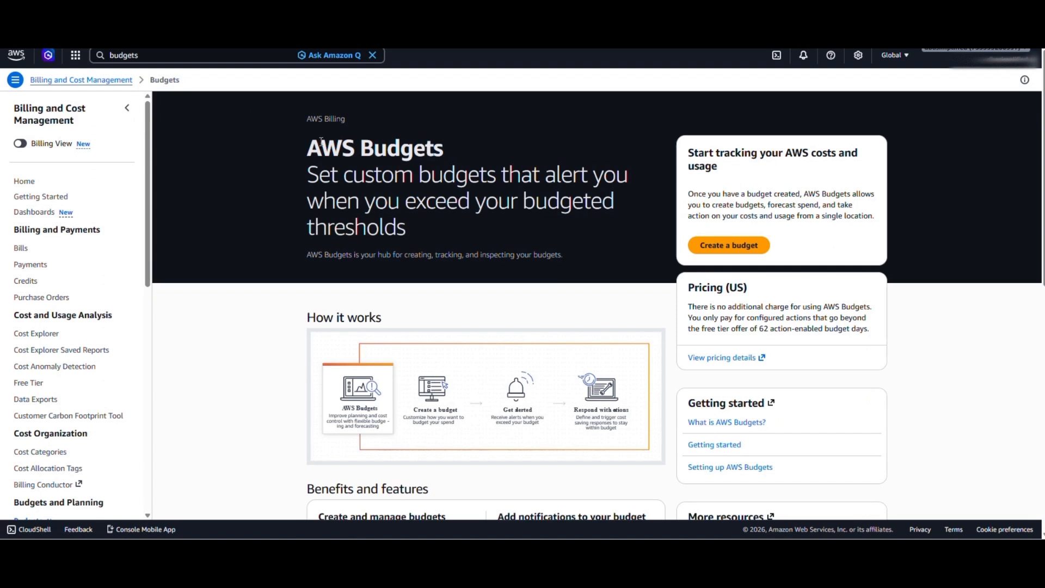